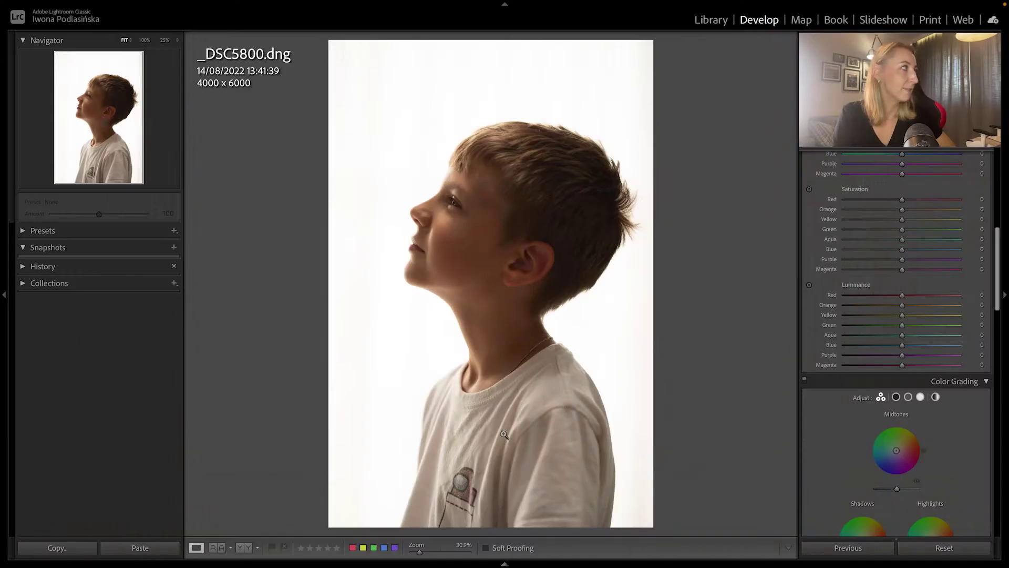
Step: Cycle the loupe info overlay on and then off so only the boy's portrait shows
key("i")
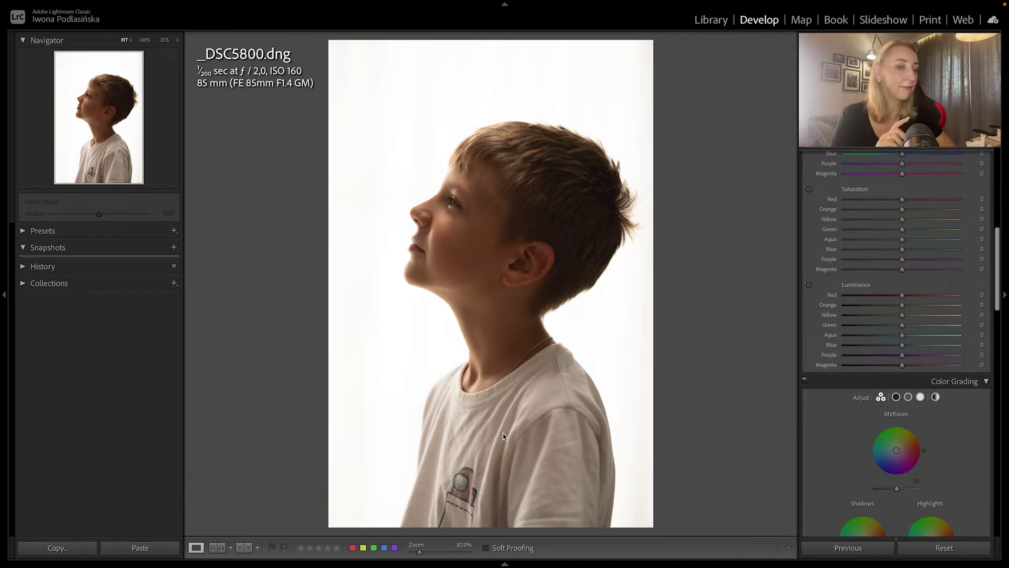
key("i")
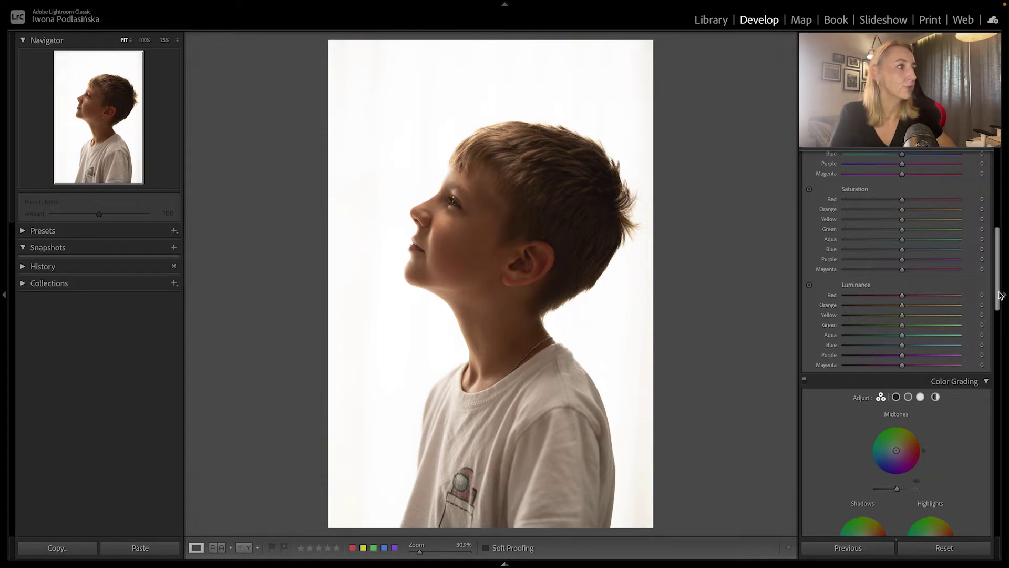
left_click_drag(998, 289, 1000, 202)
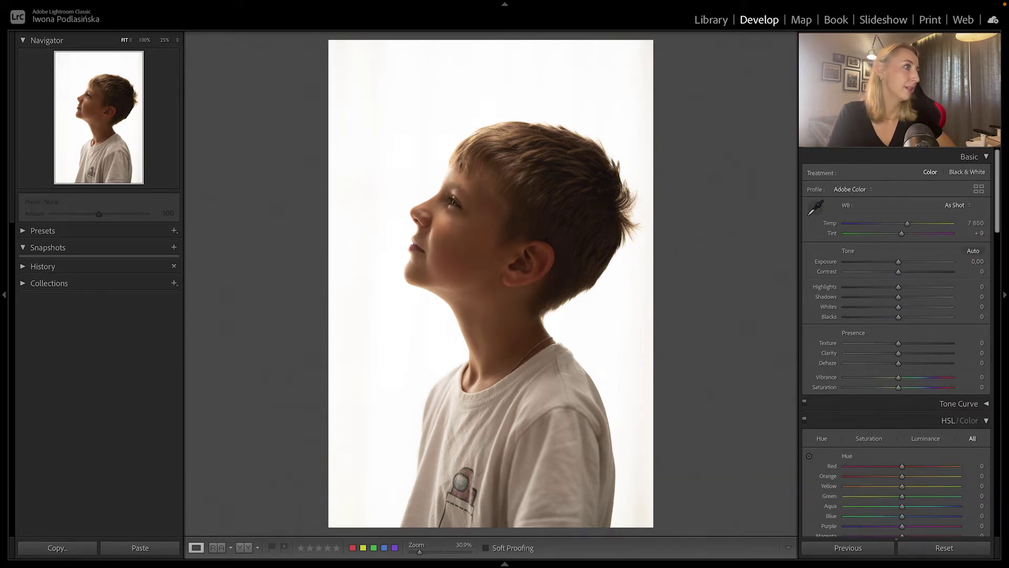
Step: Start a crop on the portrait and switch the aspect ratio to 4 x 3
key("r")
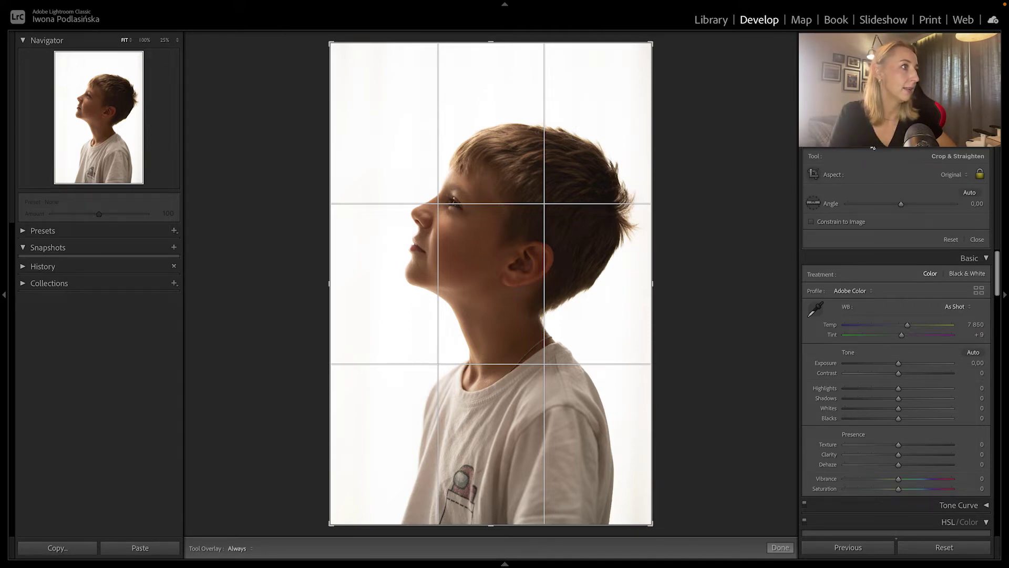
key("shift+a")
Step: Reposition the photo within the 4 x 3 crop to frame the boy, commit it, and skip Spot Removal
left_click_drag(525, 263, 533, 293)
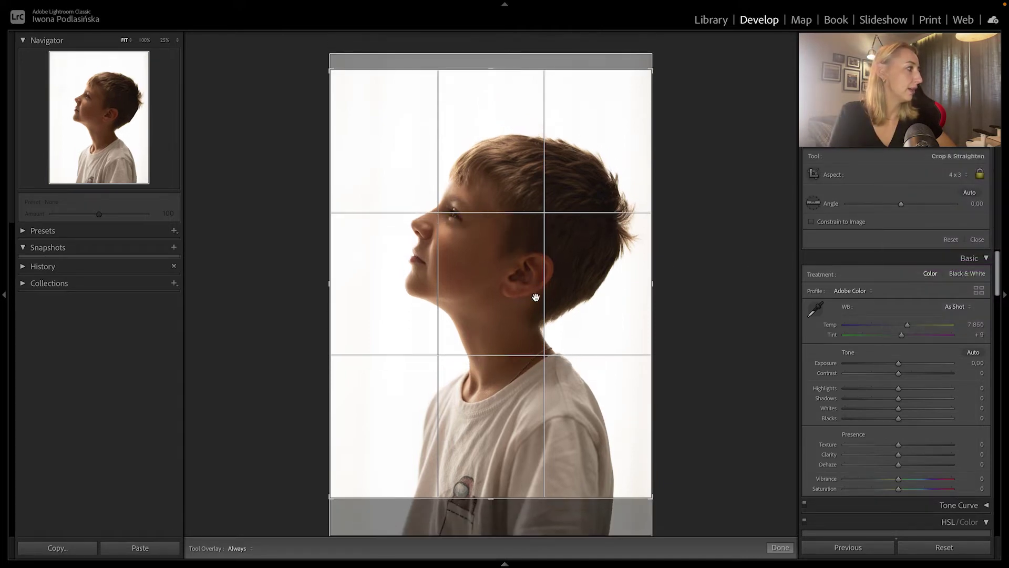
left_click_drag(487, 499, 515, 485)
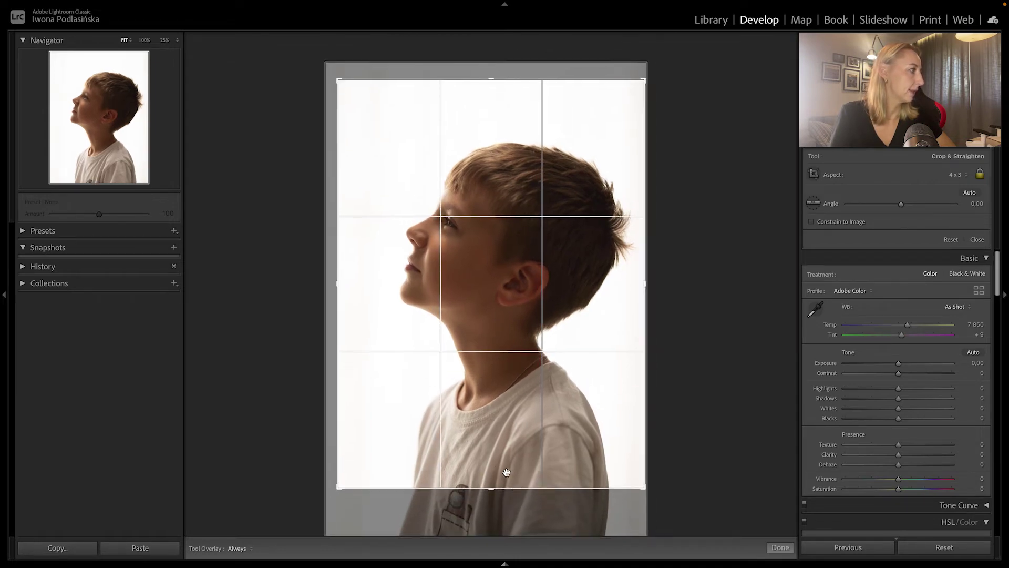
left_click(777, 547)
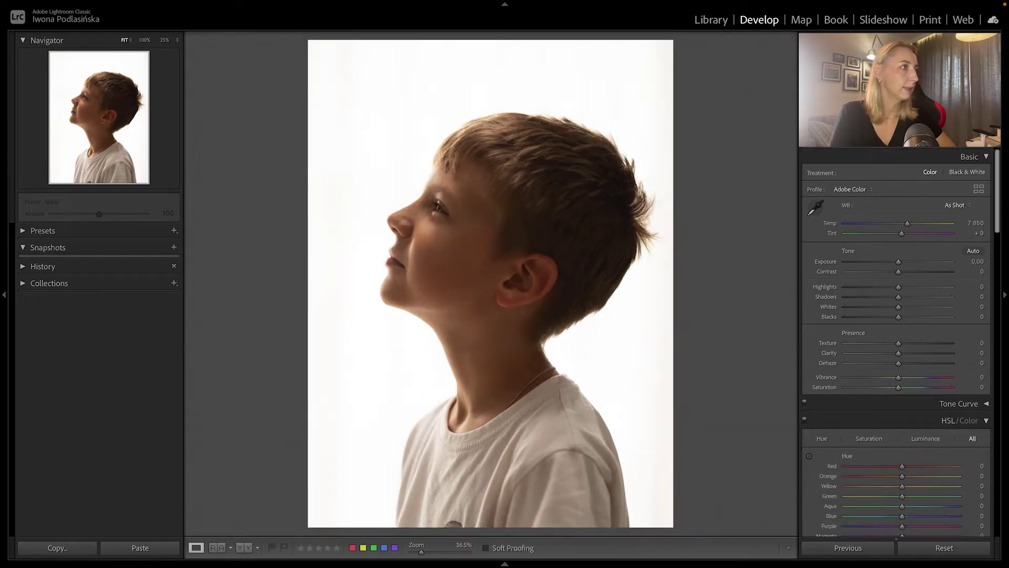
key("q")
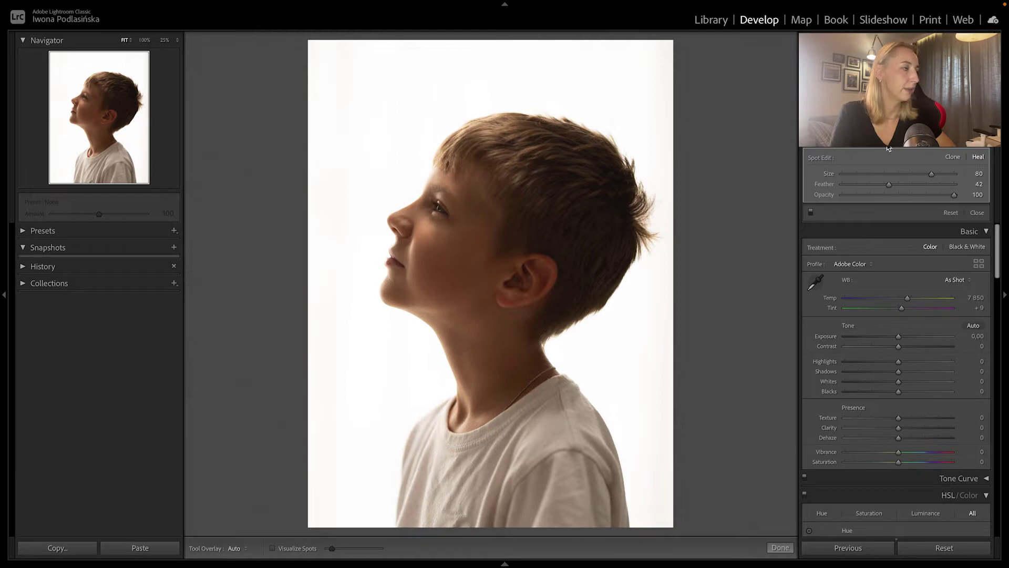
key("q")
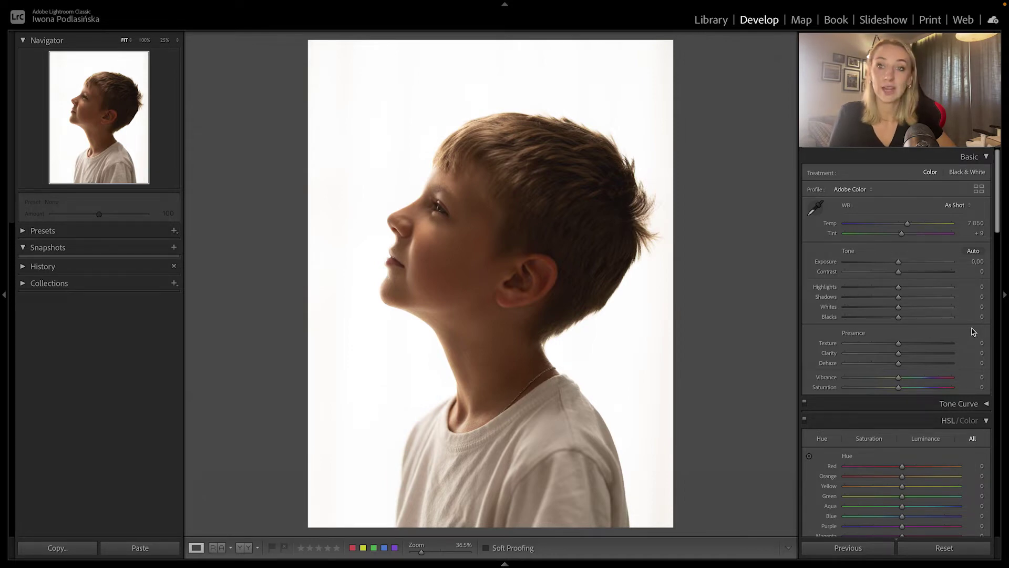
Step: Apply the Camera Vivid B&W profile from the Profile Browser to the boy's portrait
left_click(978, 189)
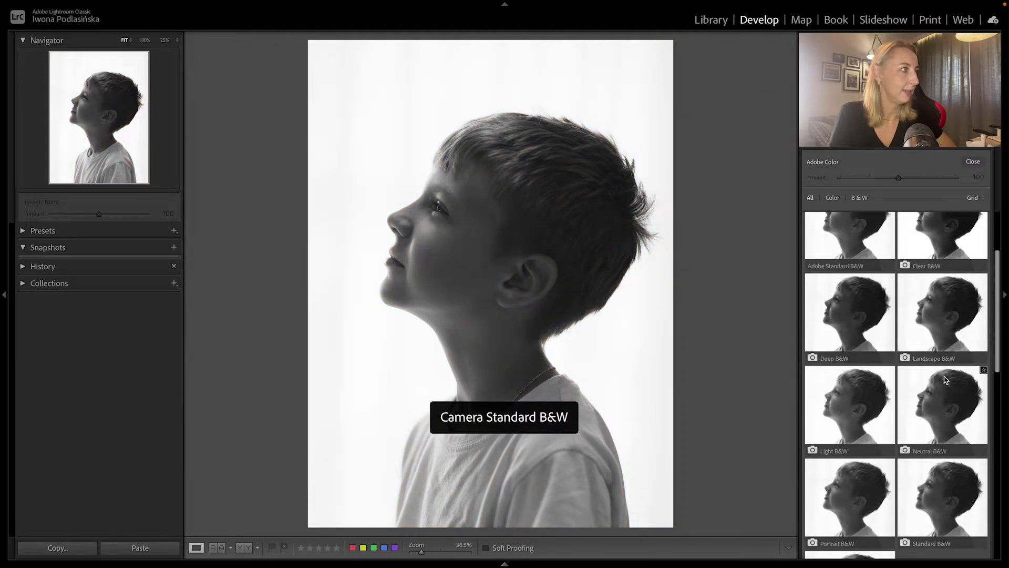
scroll(849, 280, "up", 2)
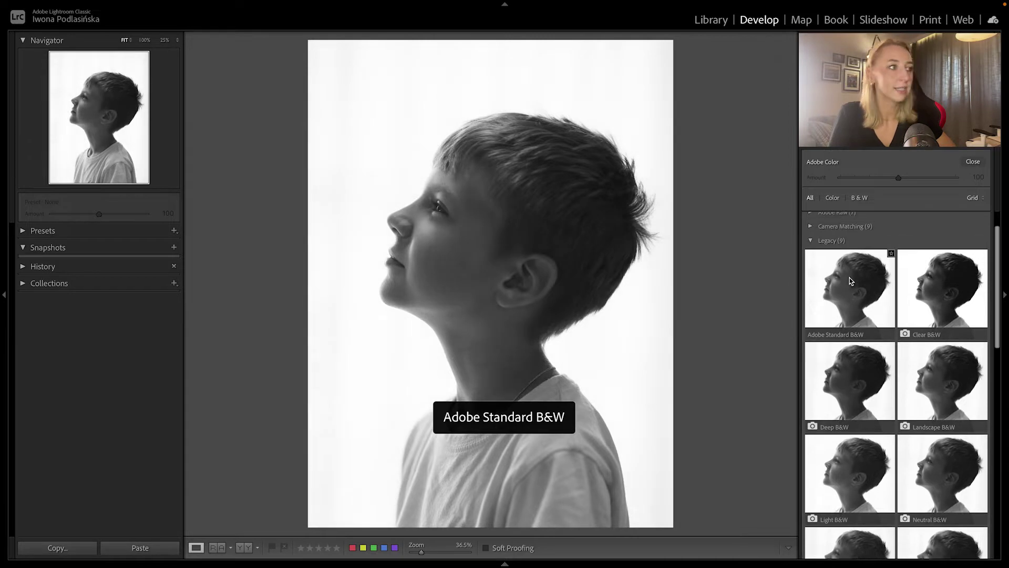
scroll(831, 235, "up", 1)
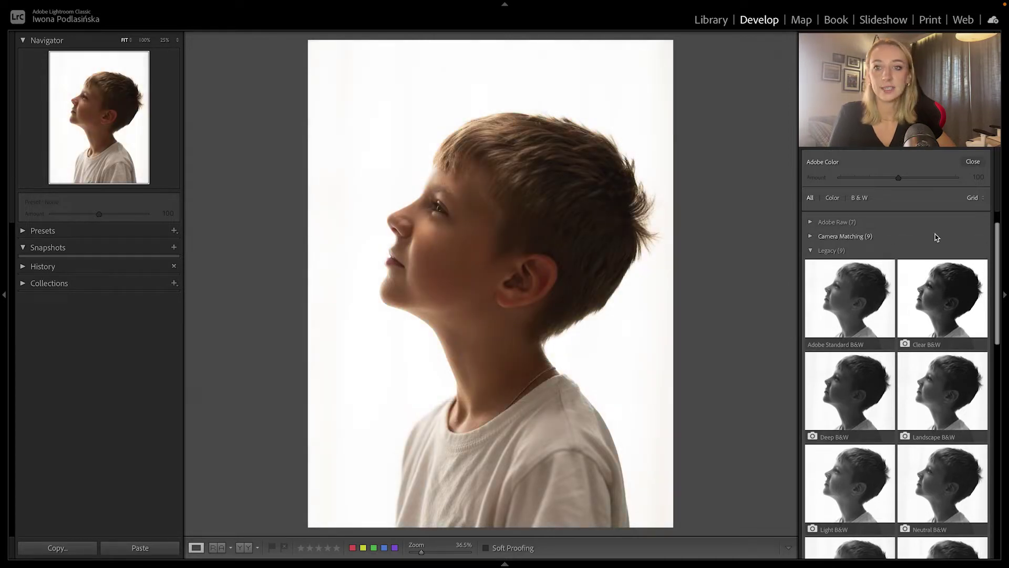
left_click(808, 147)
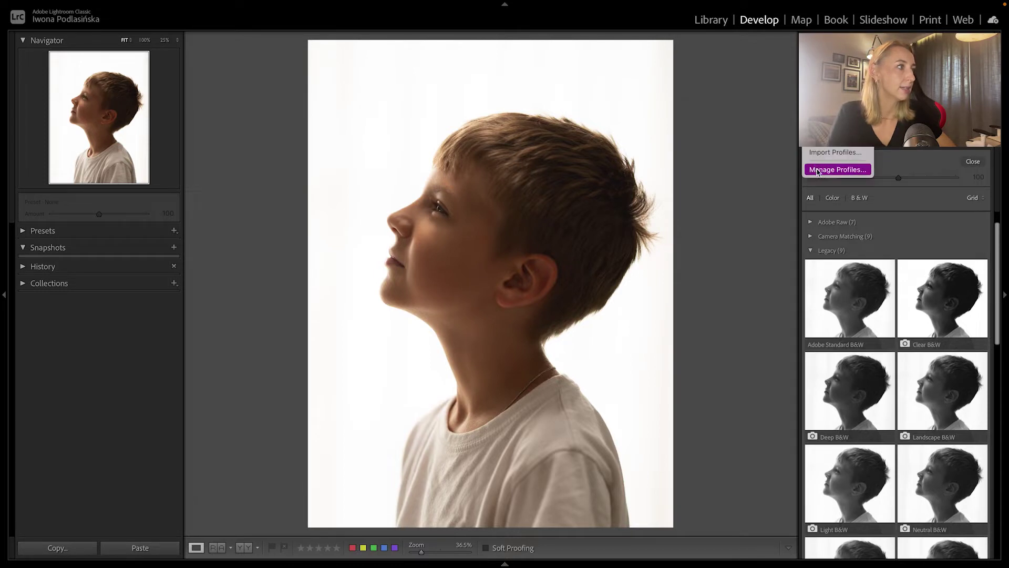
left_click(847, 171)
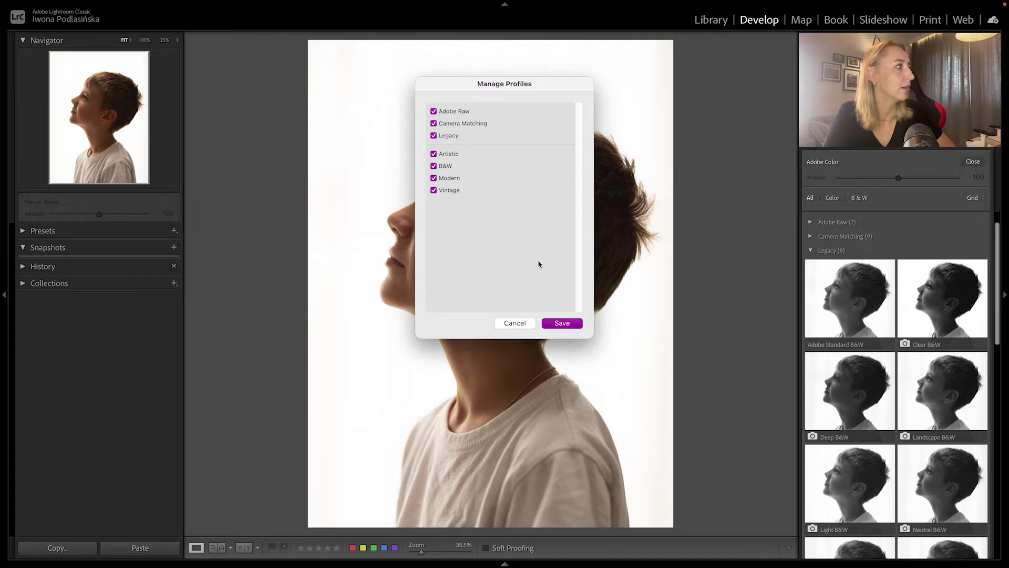
left_click(554, 322)
left_click(828, 547)
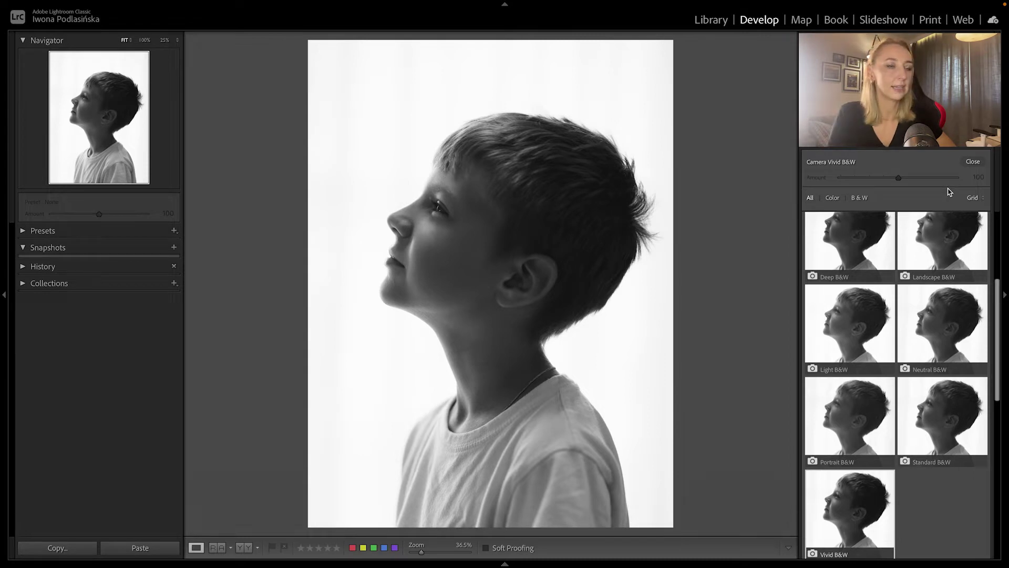
left_click(973, 161)
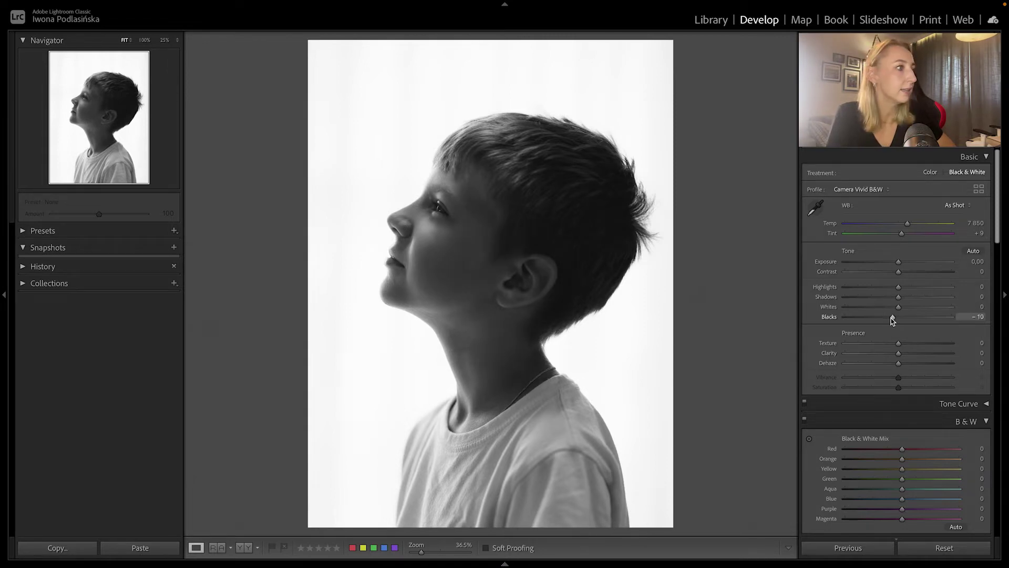
Step: Set Blacks to −26 and Whites to +21 in the Basic panel
left_click_drag(890, 317, 883, 318)
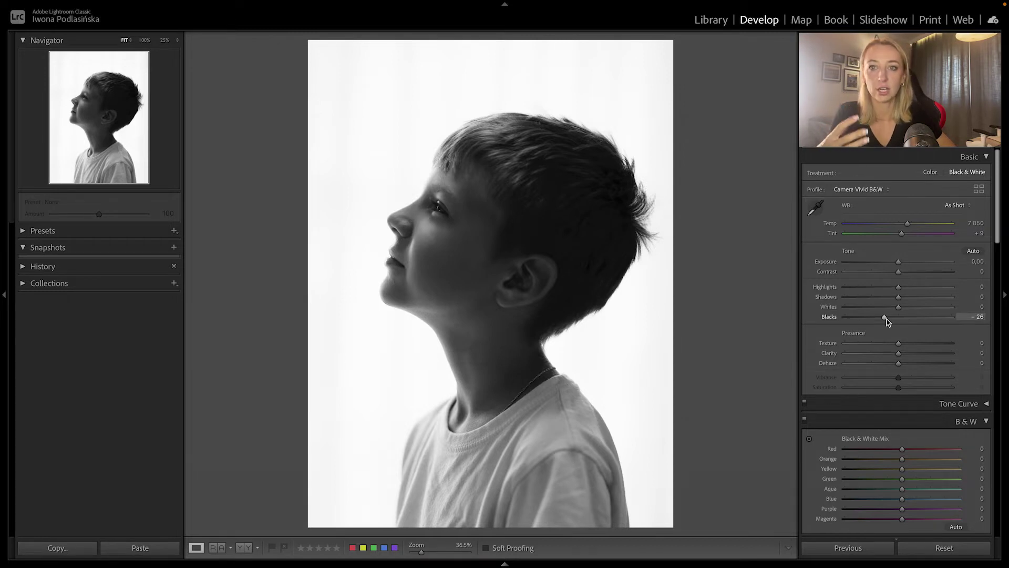
left_click_drag(904, 306, 909, 305)
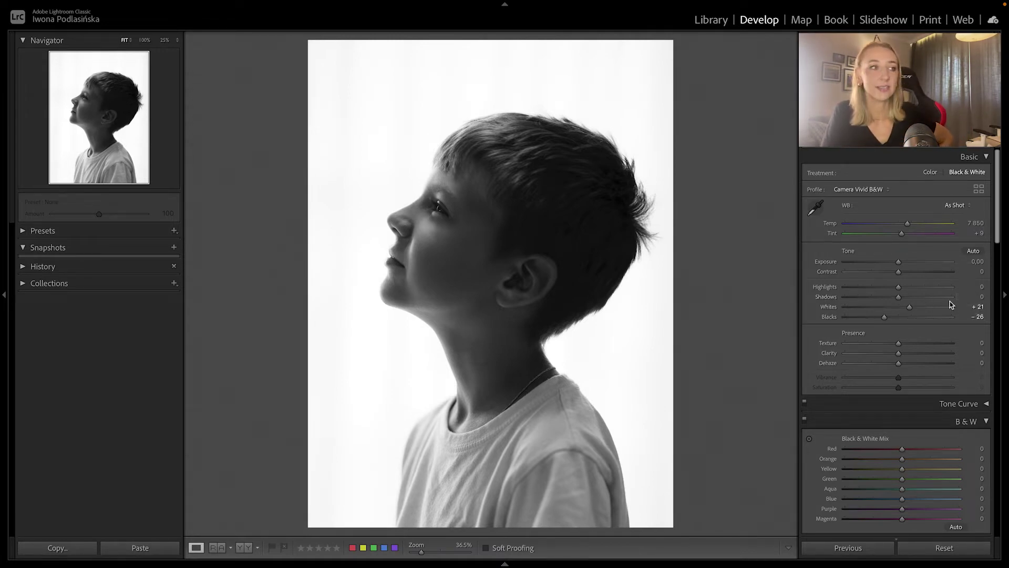
left_click_drag(1005, 237, 1004, 308)
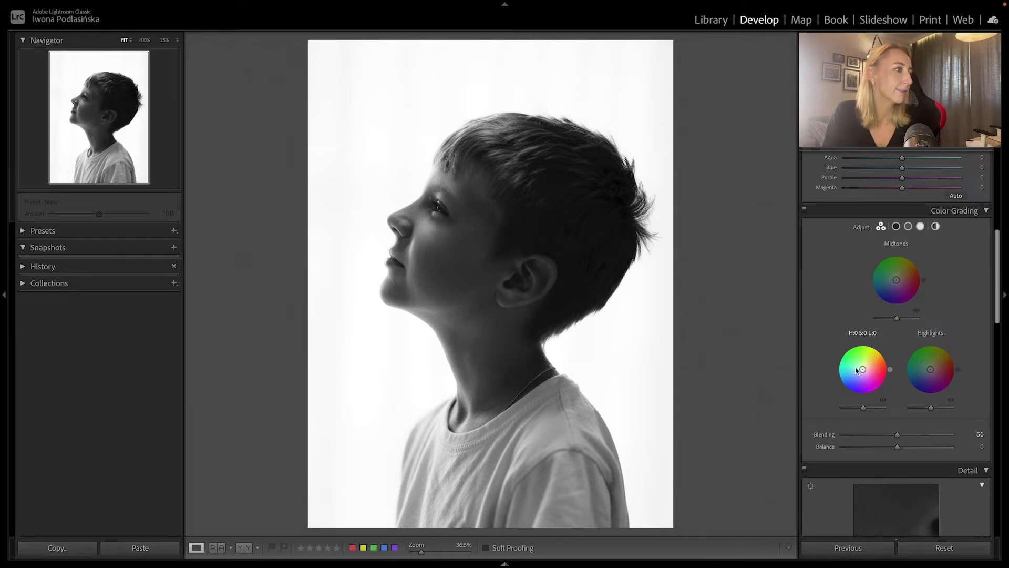
Step: Tint the shadows faint blue (H 225, S 14), then edit the photo in Photoshop 2022
left_click_drag(862, 370, 860, 371)
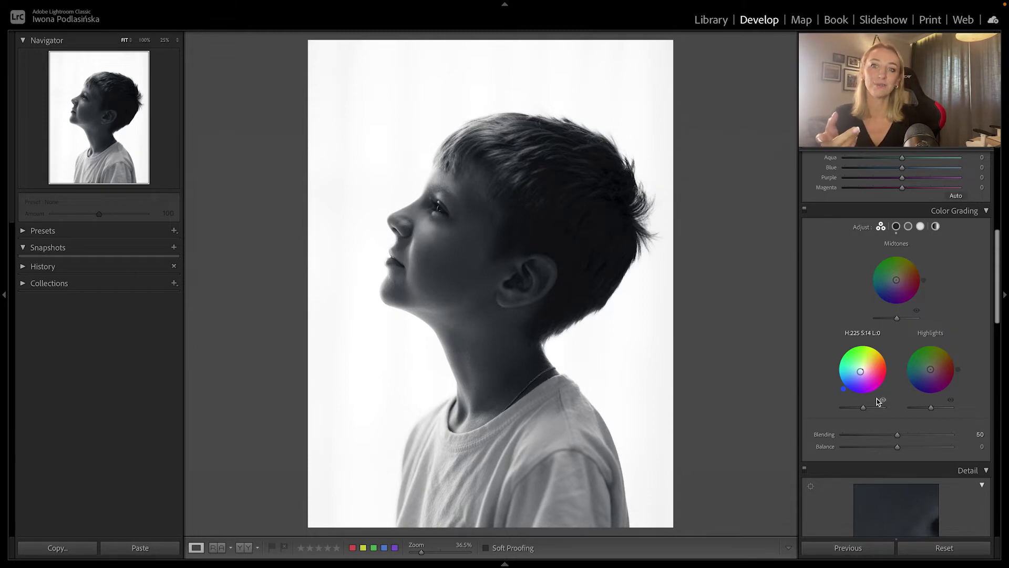
right_click(562, 344)
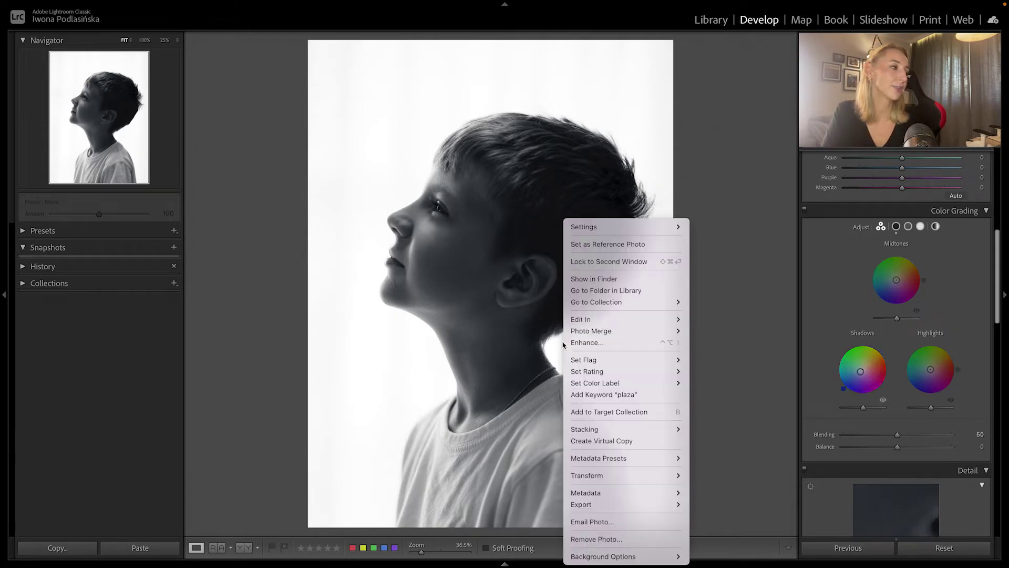
mouse_move(592, 321)
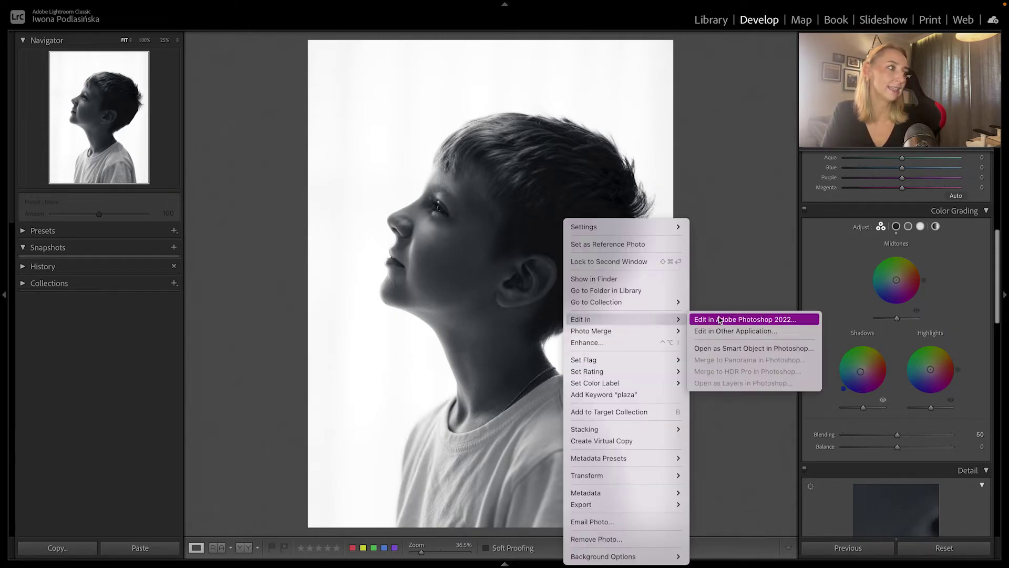
left_click(720, 319)
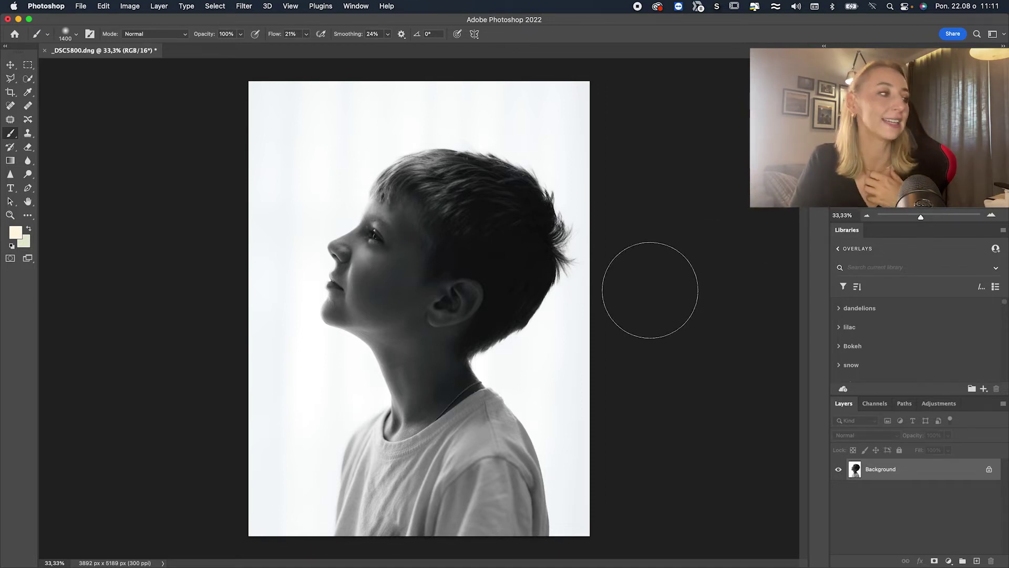
Step: Drag the lake landscape photo from the Brids folder in Finder onto the portrait canvas
mouse_move(242, 549)
left_click(101, 544)
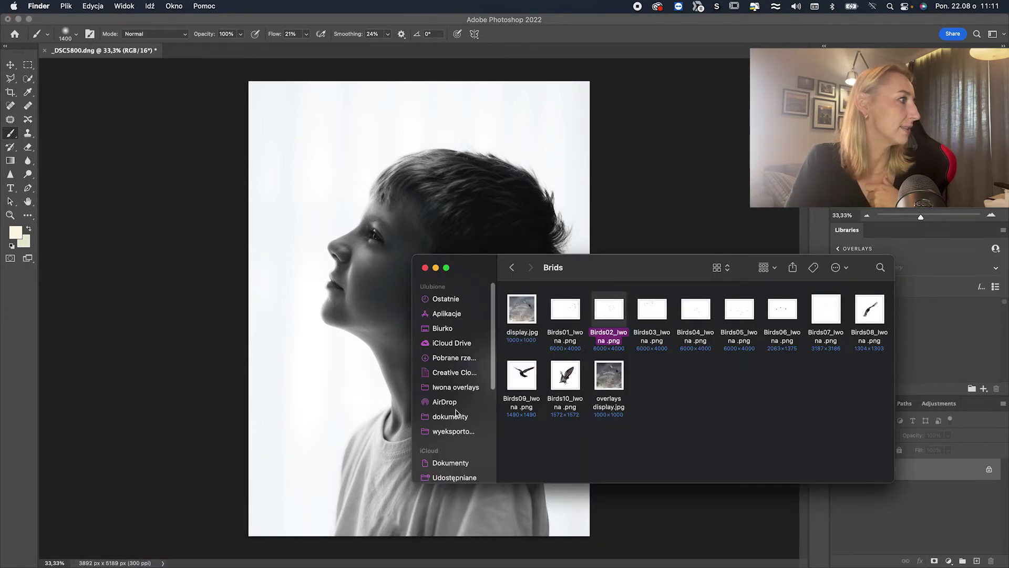
left_click_drag(455, 413, 605, 385)
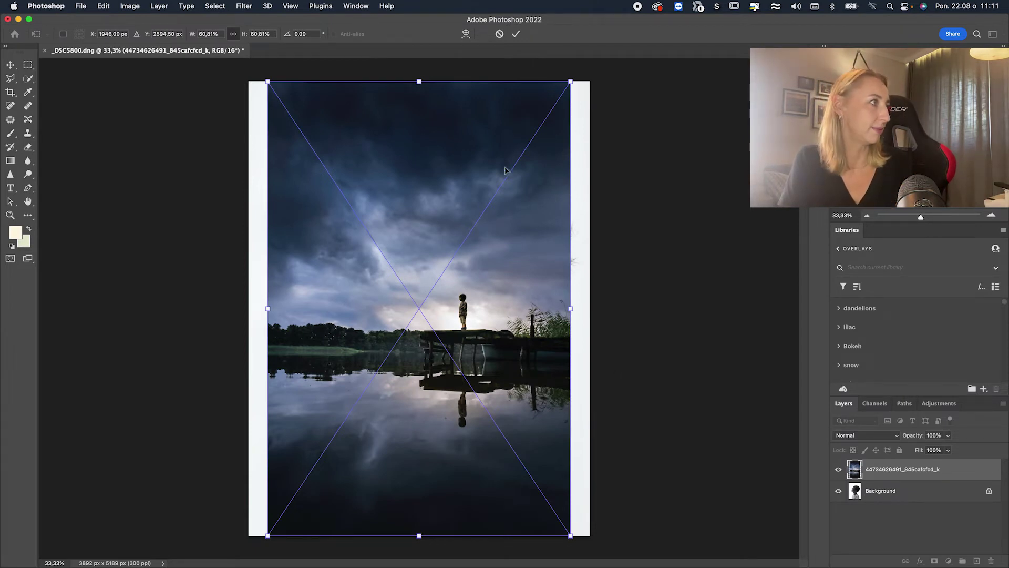
Step: Commit the placed lake layer, rasterize it, and move it up to reveal the portrait
left_click(515, 34)
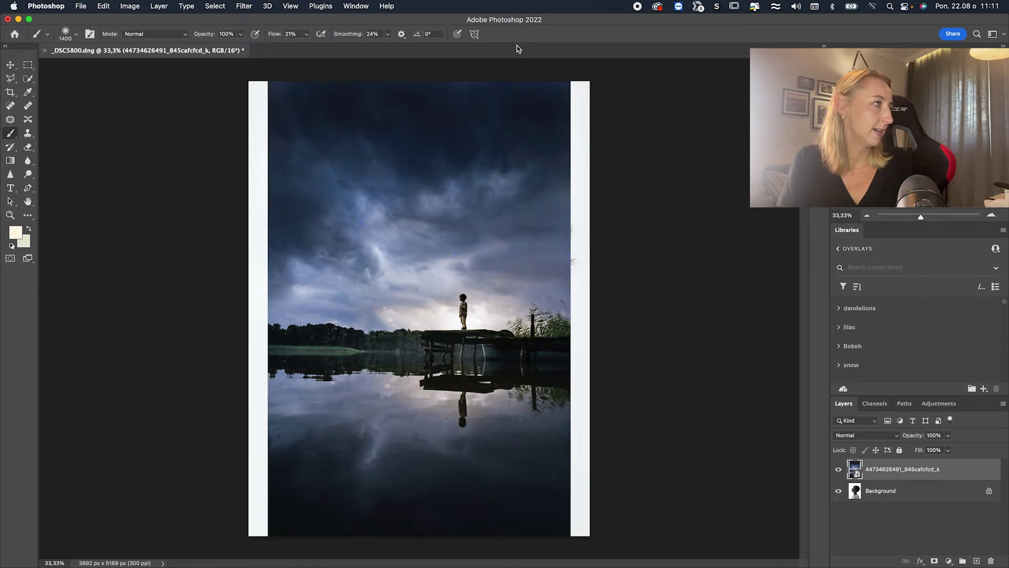
left_click(513, 209)
left_click(548, 226)
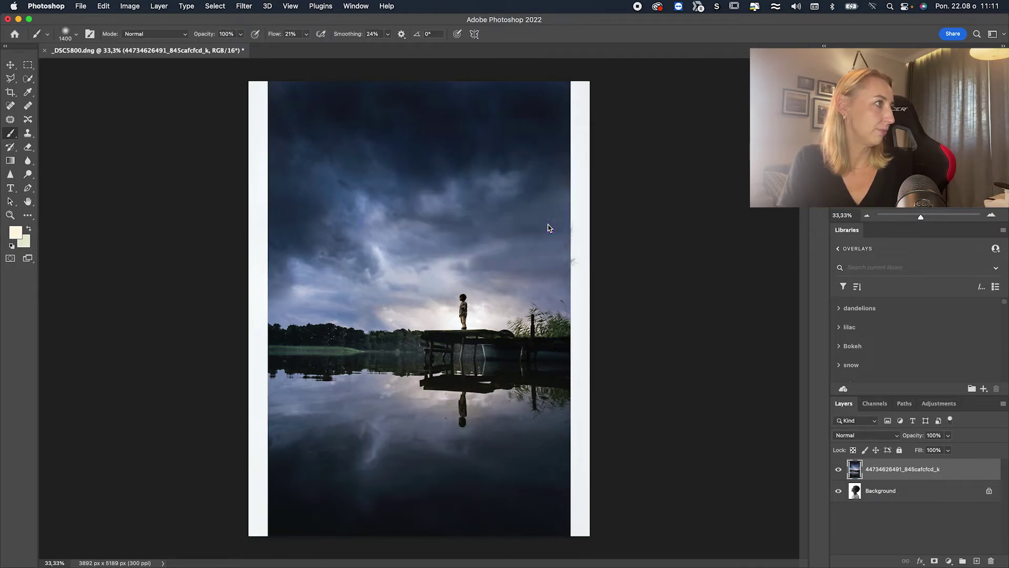
left_click(9, 65)
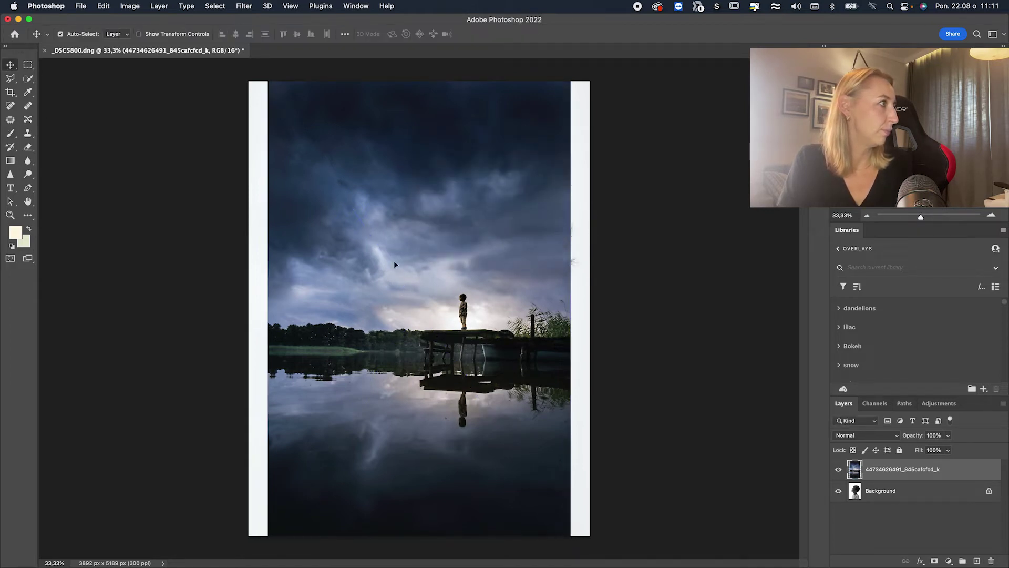
left_click_drag(406, 303, 403, 194)
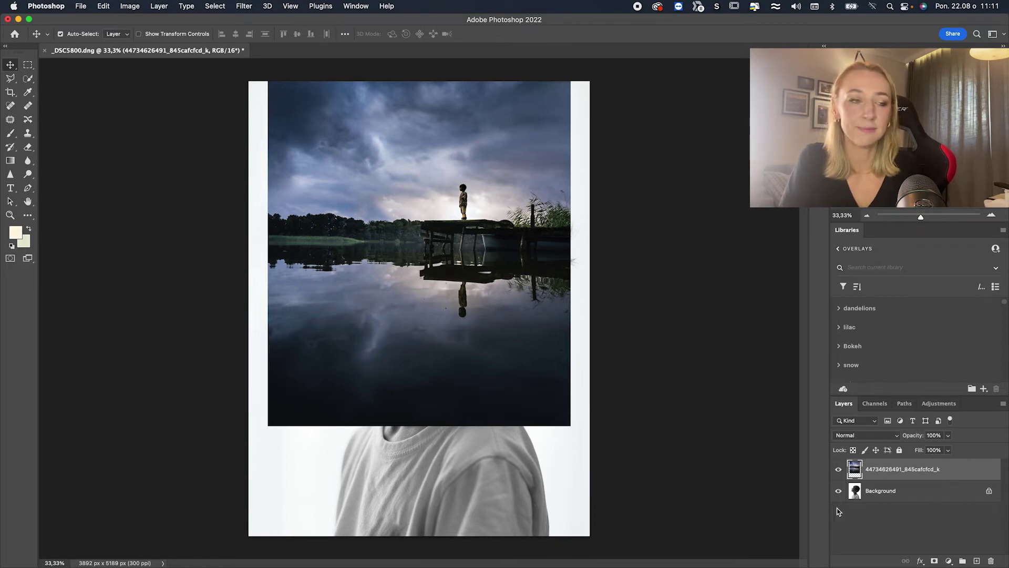
Step: Set the lake layer's blend mode to Screen and shift the scene into the boy's head
left_click(847, 437)
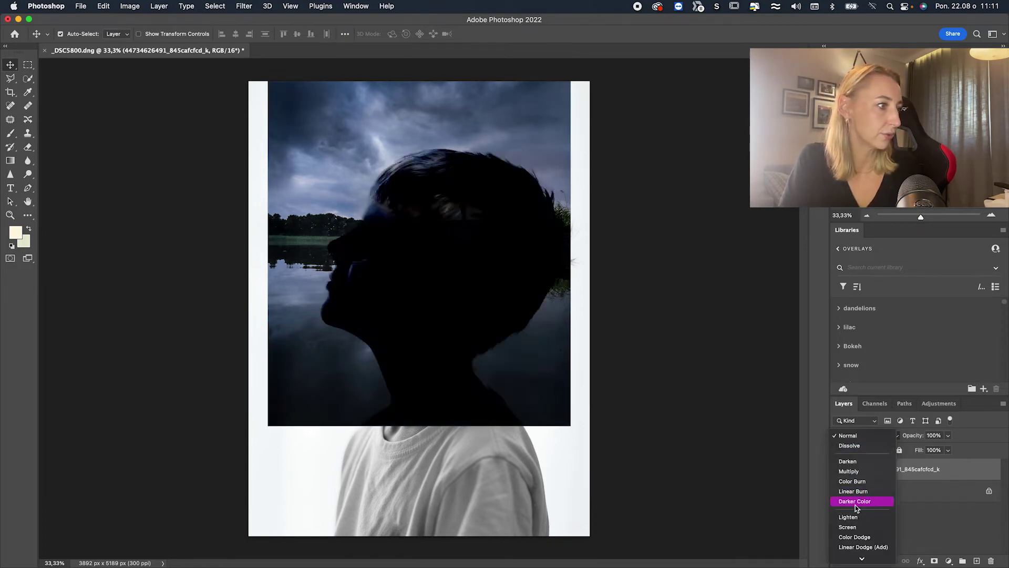
left_click(852, 526)
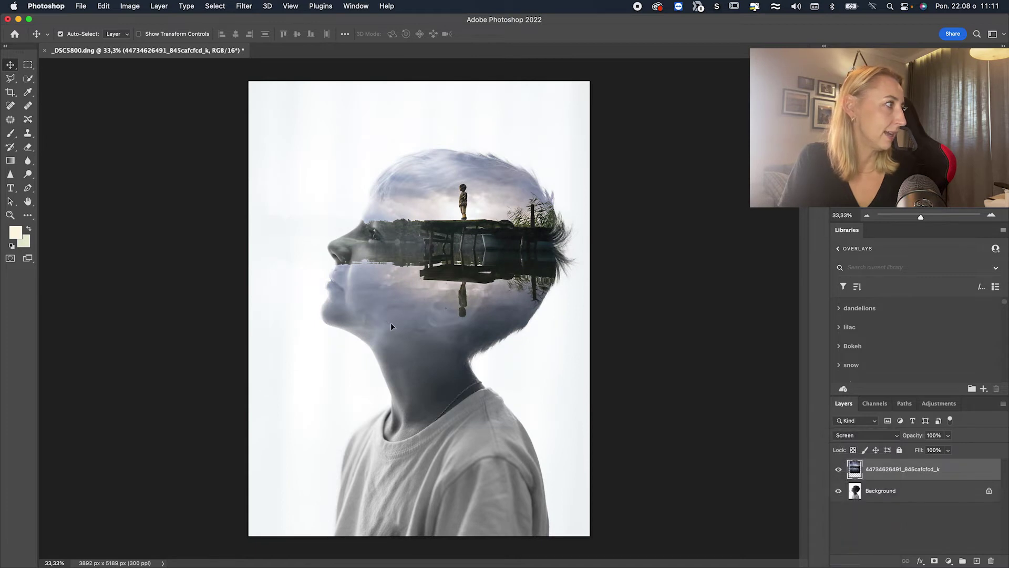
left_click_drag(389, 322, 408, 299)
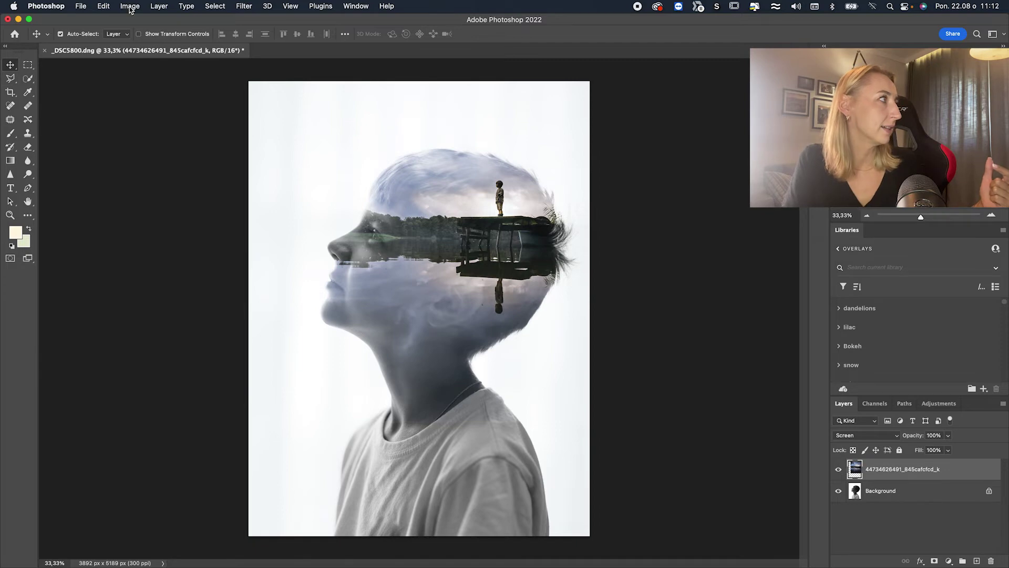
Step: Flip the lake layer horizontally with Edit > Transform > Flip Horizontal
left_click(103, 5)
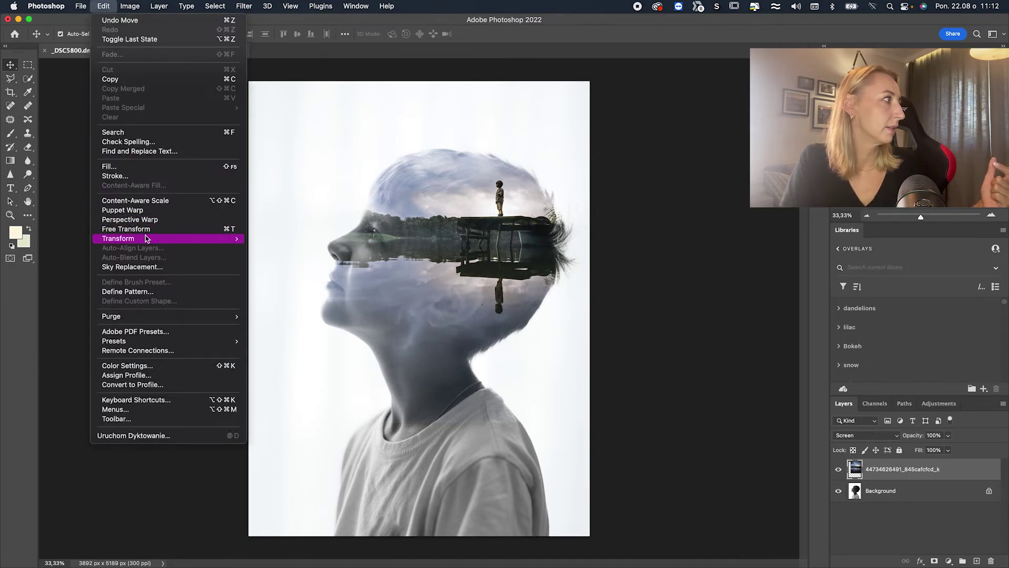
mouse_move(202, 237)
left_click(279, 424)
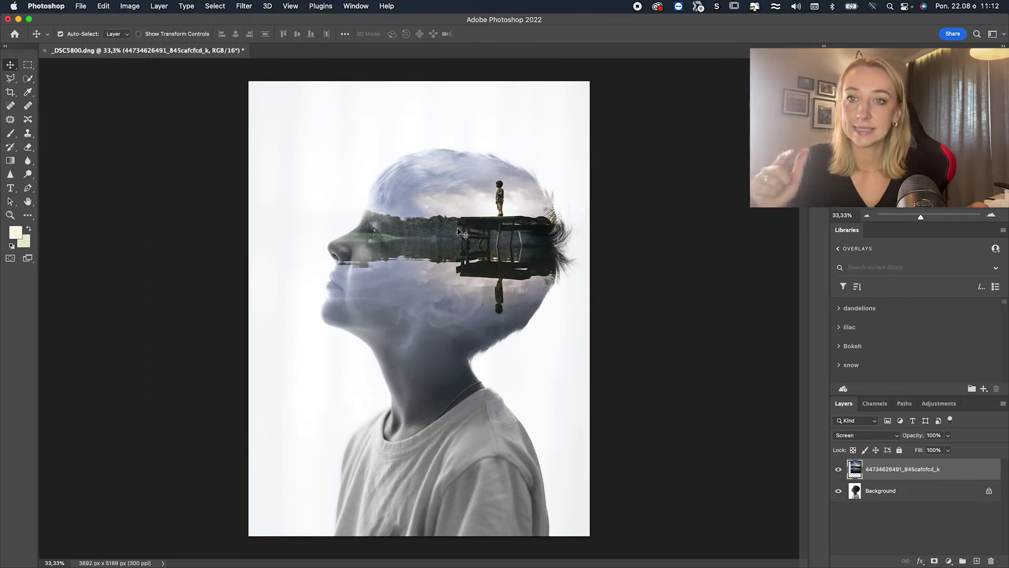
Step: Enlarge the lake landscape to about 112%, move it up-right over the head, and add a layer mask
key("super")
key("super+t")
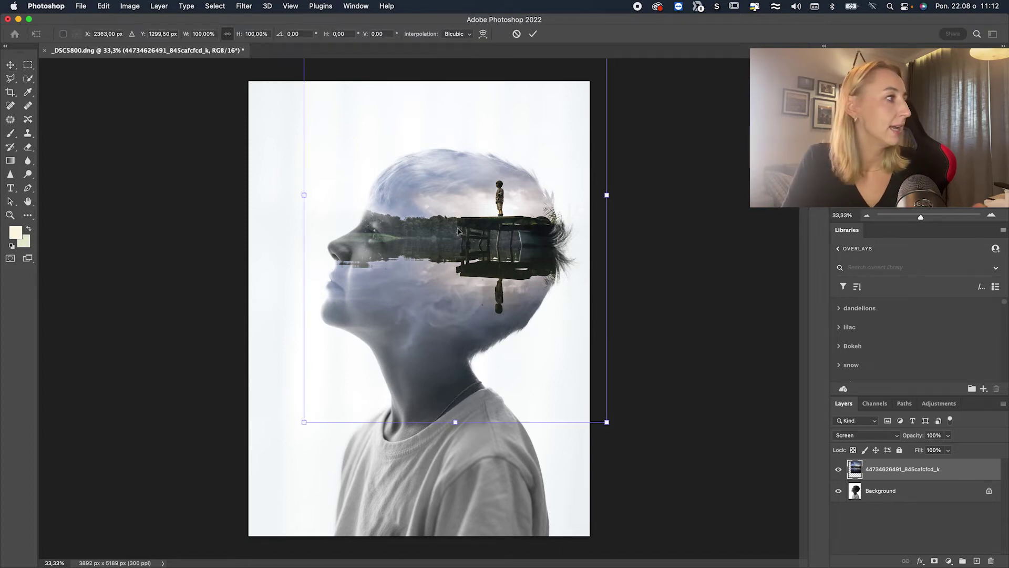
left_click_drag(455, 421, 462, 463)
key("Return")
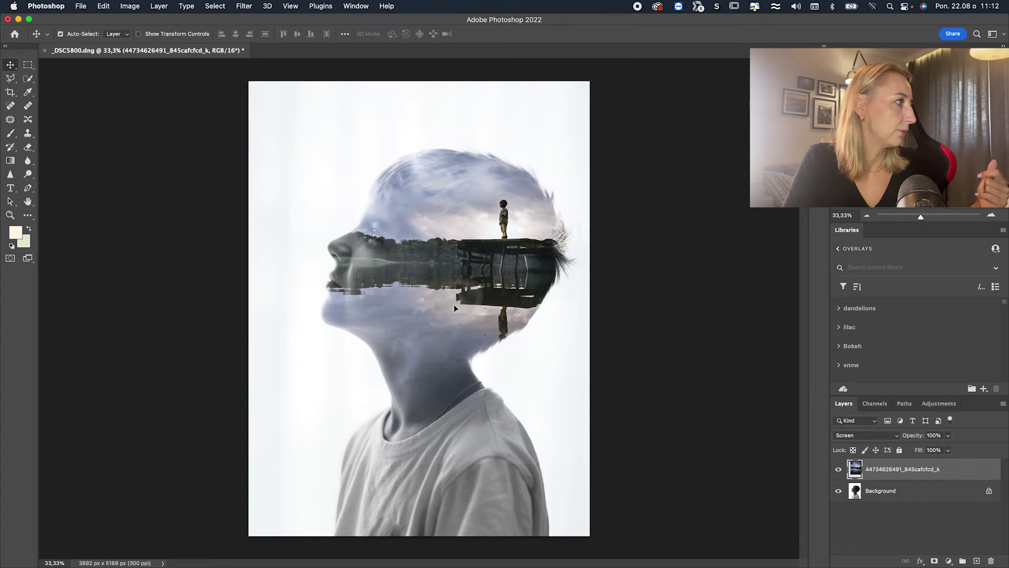
left_click_drag(453, 304, 399, 304)
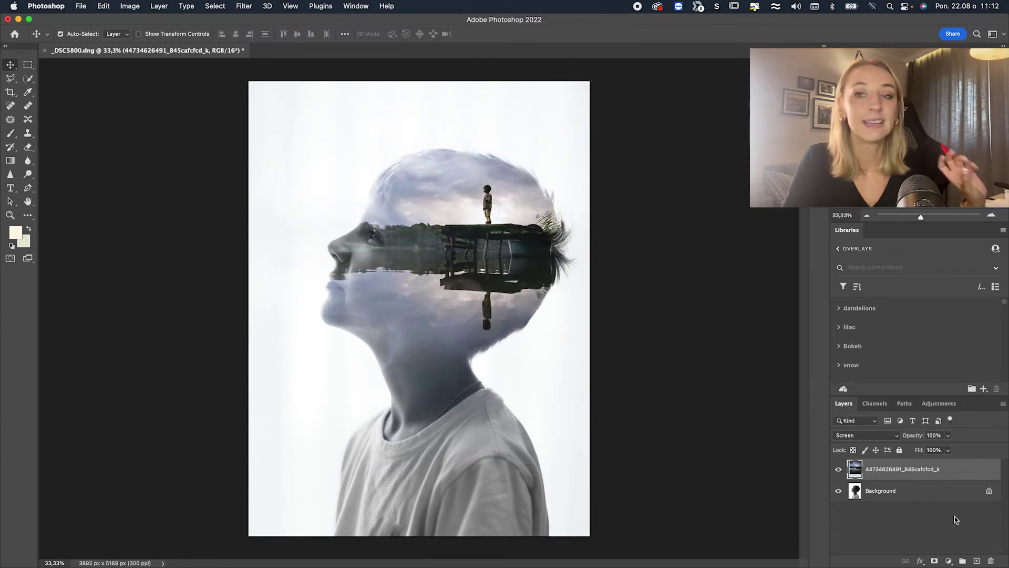
left_click(934, 562)
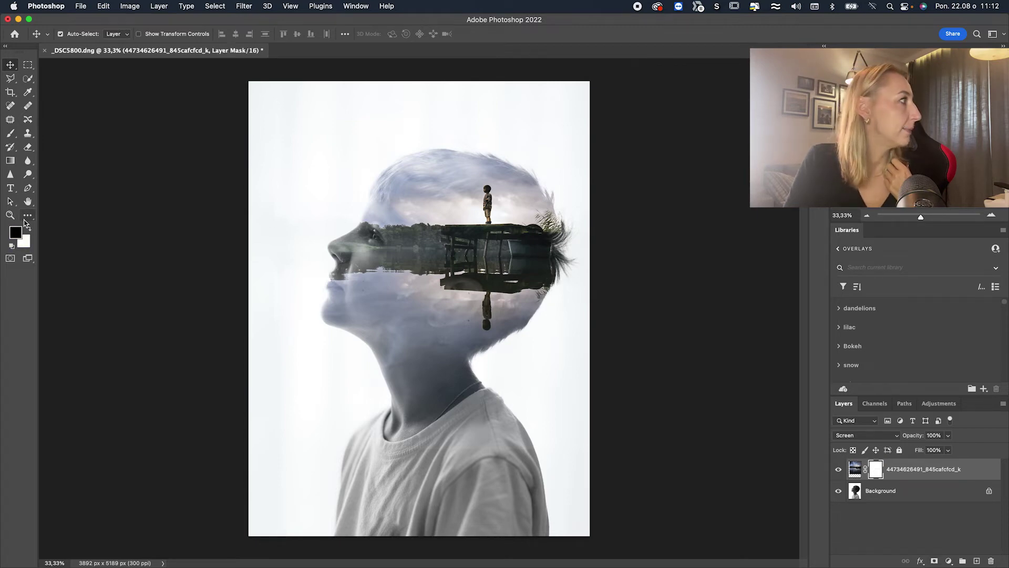
Step: Paint black on the mask with a 1400 px soft round brush along the face profile
left_click(10, 133)
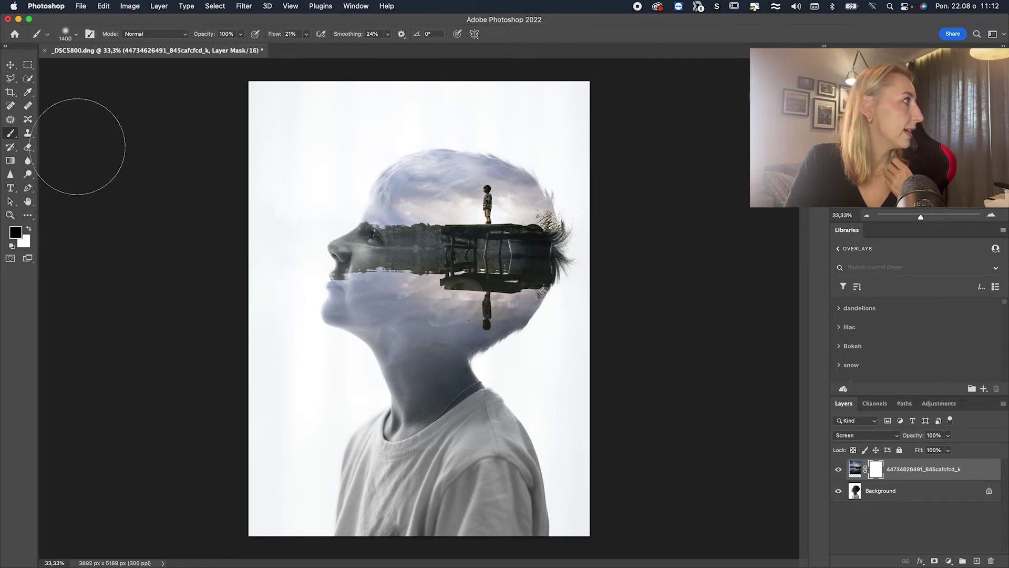
left_click(75, 37)
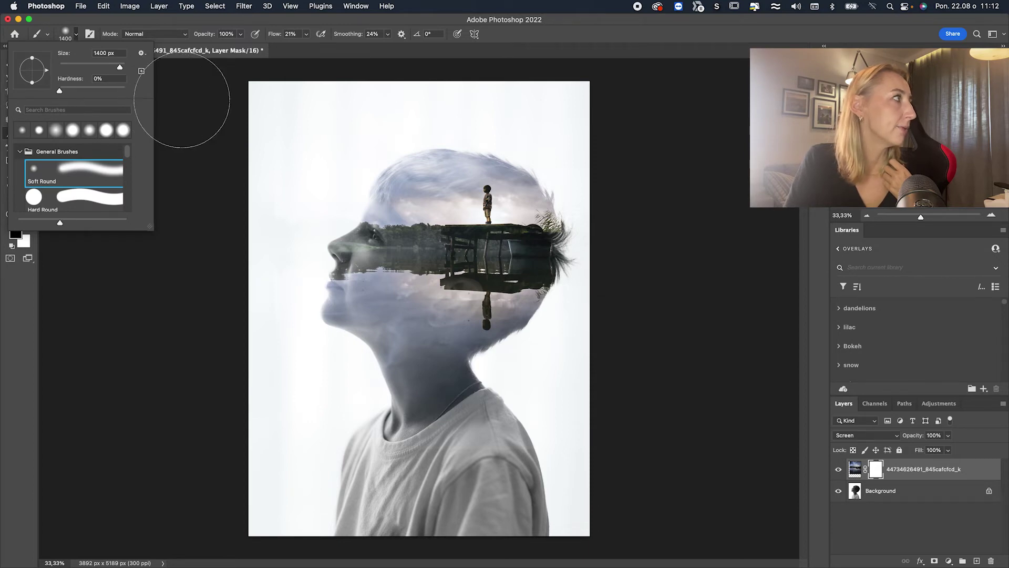
left_click(218, 68)
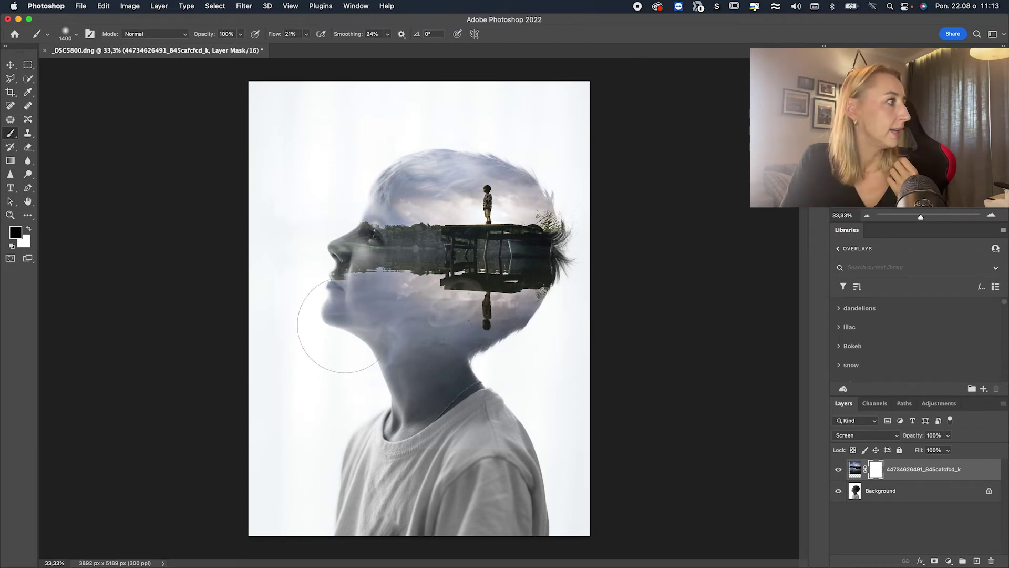
mouse_move(345, 195)
left_mouse_down()
mouse_move(324, 232)
mouse_move(334, 190)
mouse_move(349, 379)
mouse_move(361, 401)
left_mouse_up()
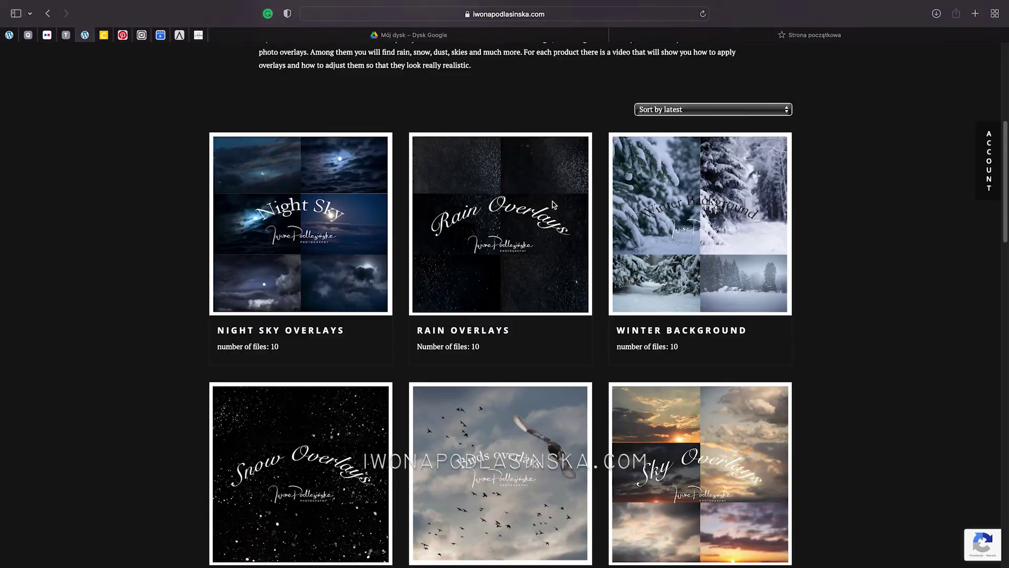
Step: Open the Birds Overlays card in the overlays shop and scroll through its product details
scroll(521, 250, "down", 5)
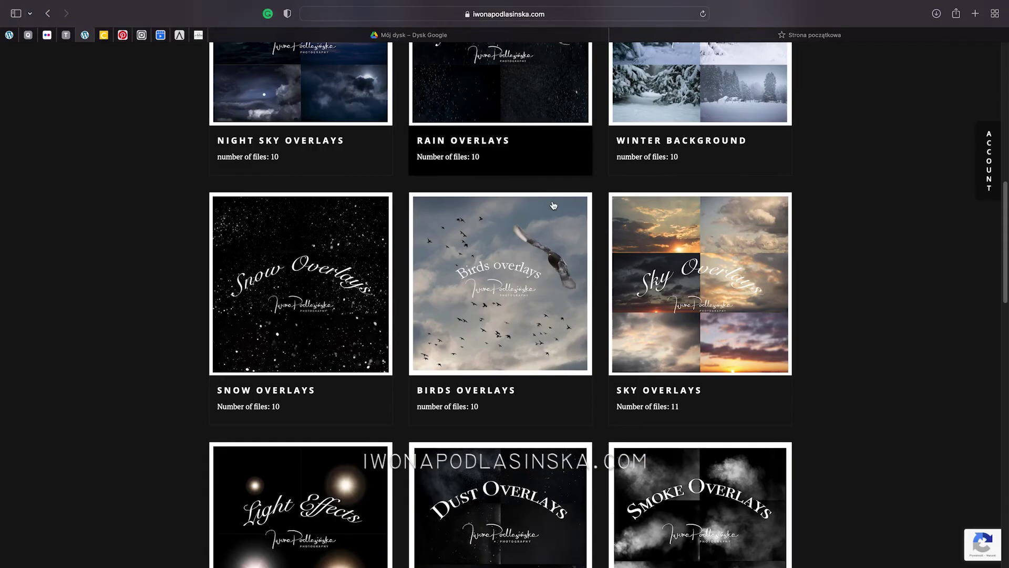
left_click(521, 251)
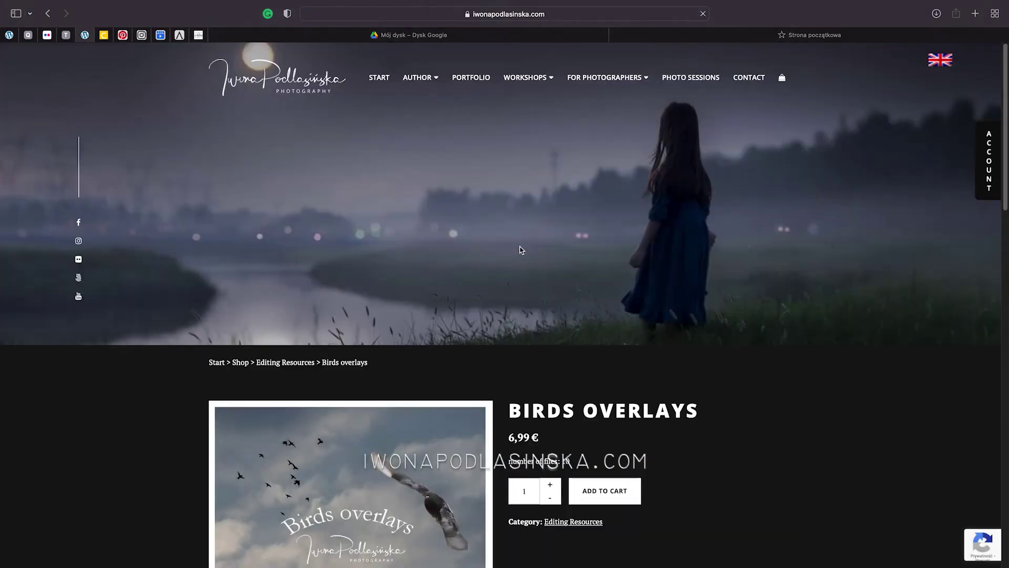
scroll(519, 247, "down", 5)
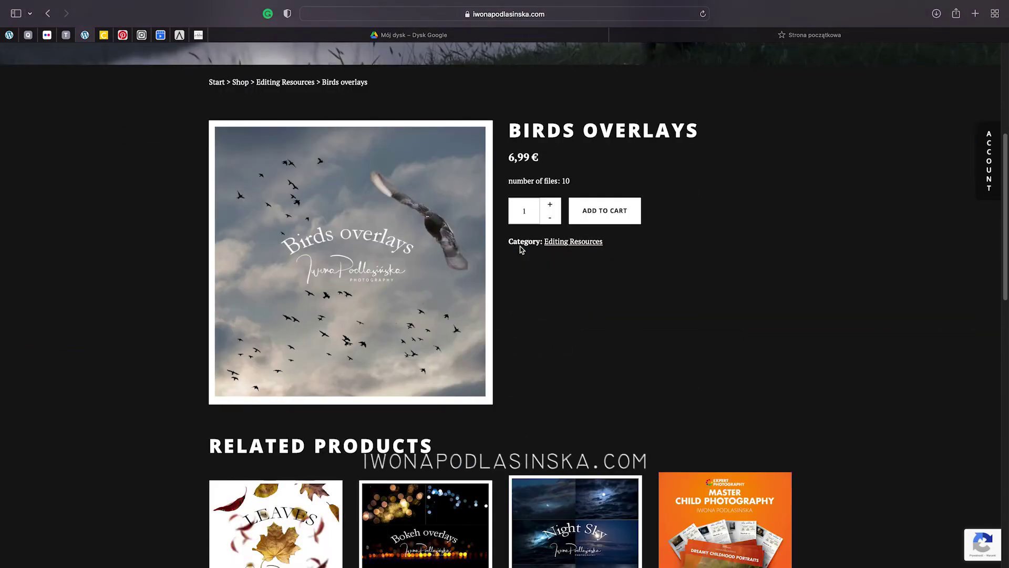
mouse_move(665, 7)
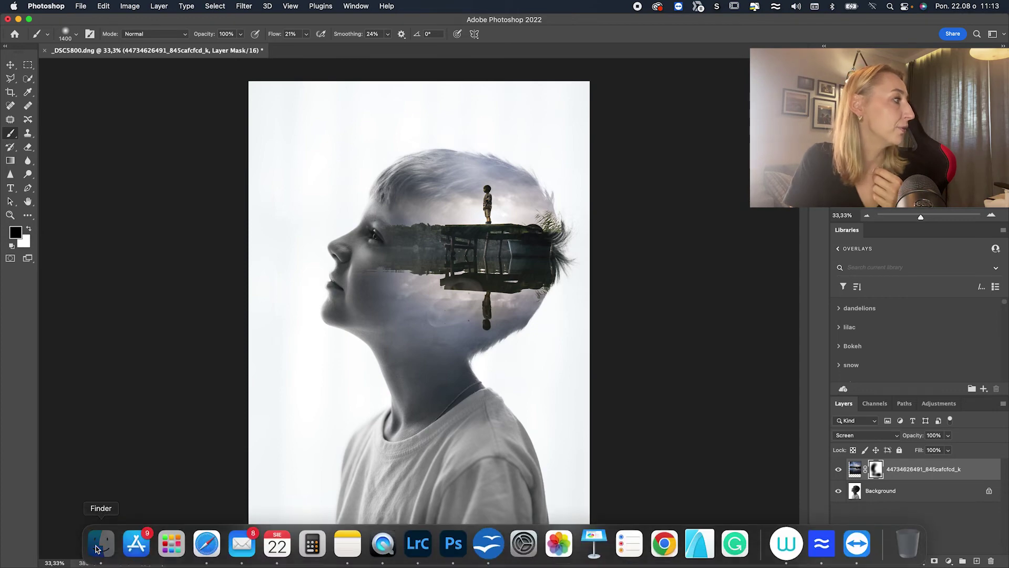
Step: Place Birds02_Iwona.png from Finder onto the canvas, positioned above the top right of the boy's head
left_click(98, 547)
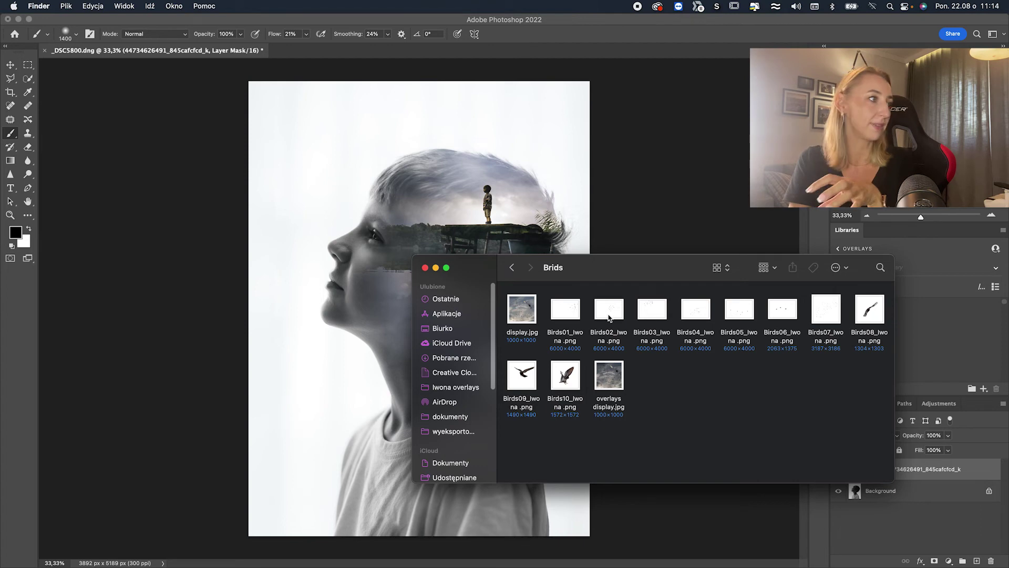
left_click_drag(610, 314, 537, 94)
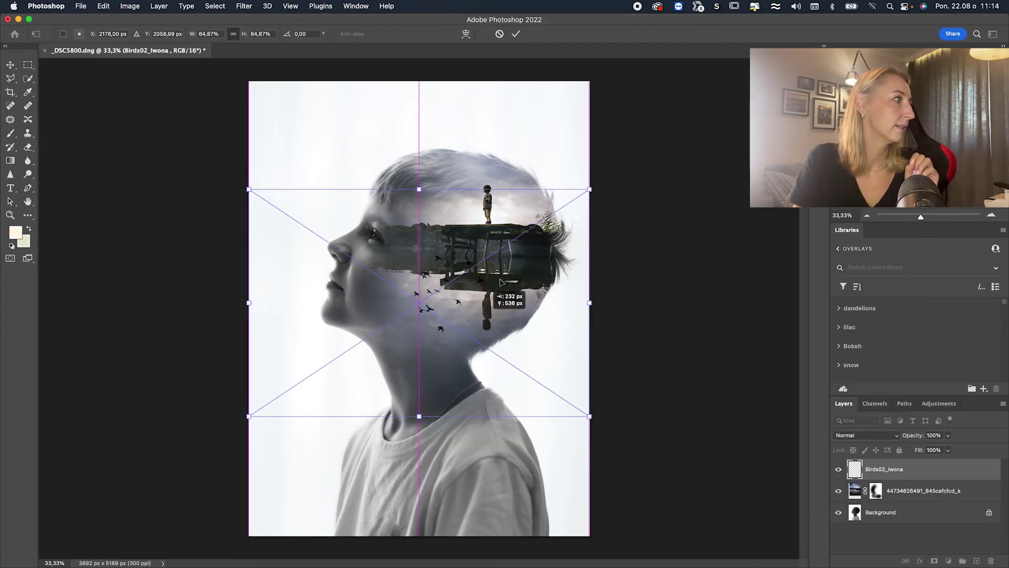
left_click_drag(457, 327, 552, 213)
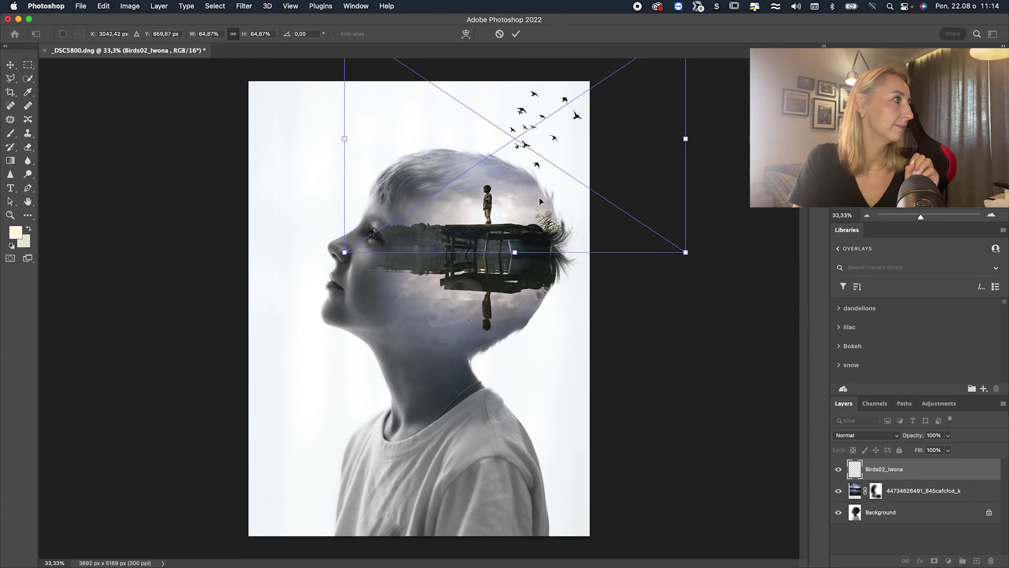
left_click(515, 34)
key("b")
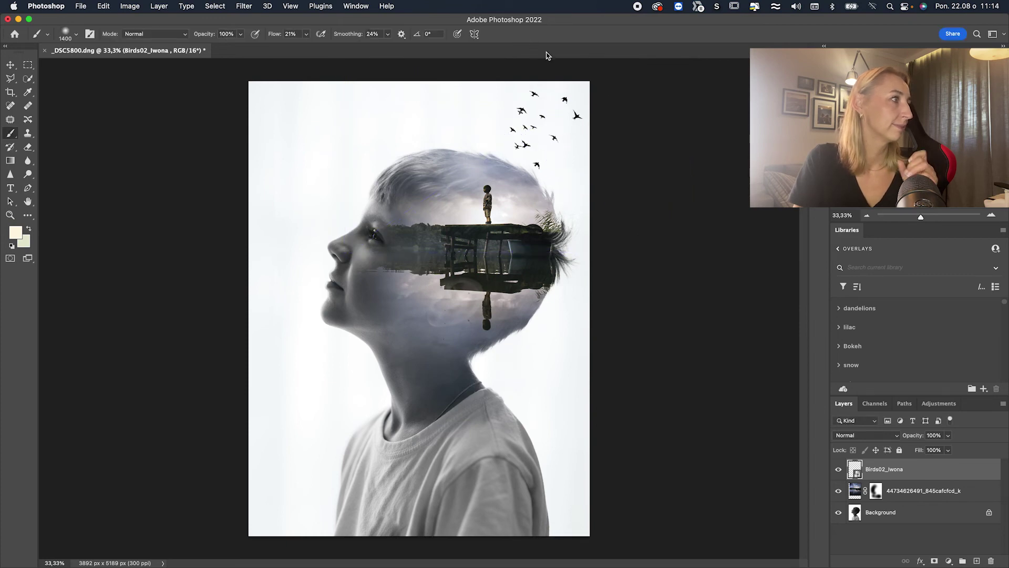